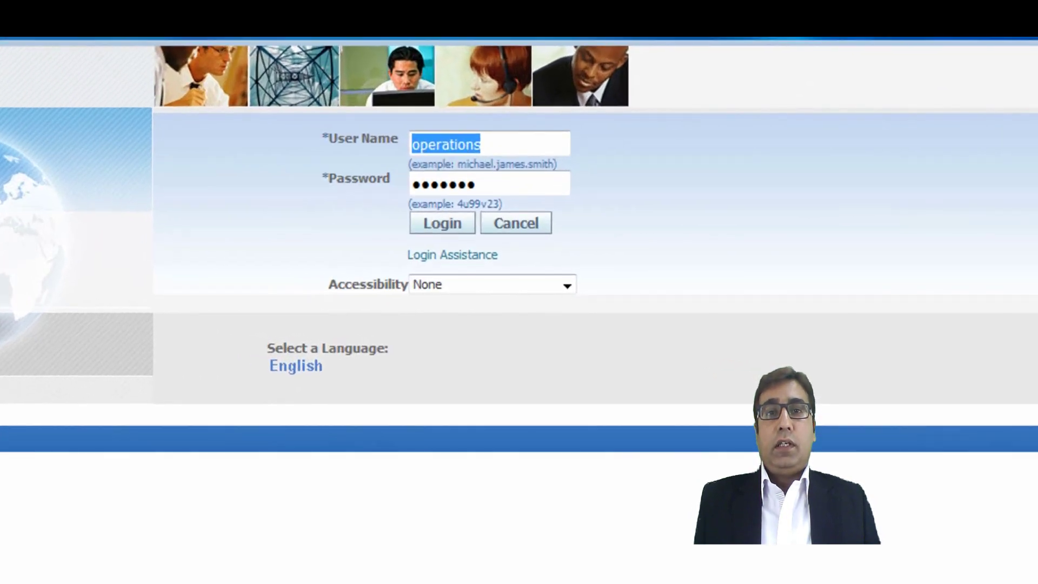
- Submit the operations login to reach the home page listing the user's responsibilities
key(Return)
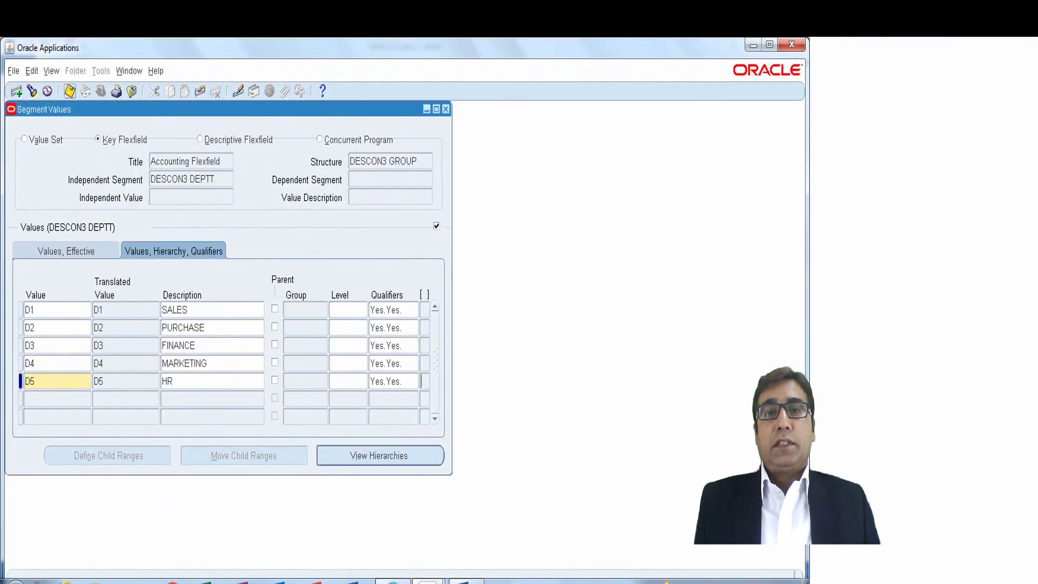